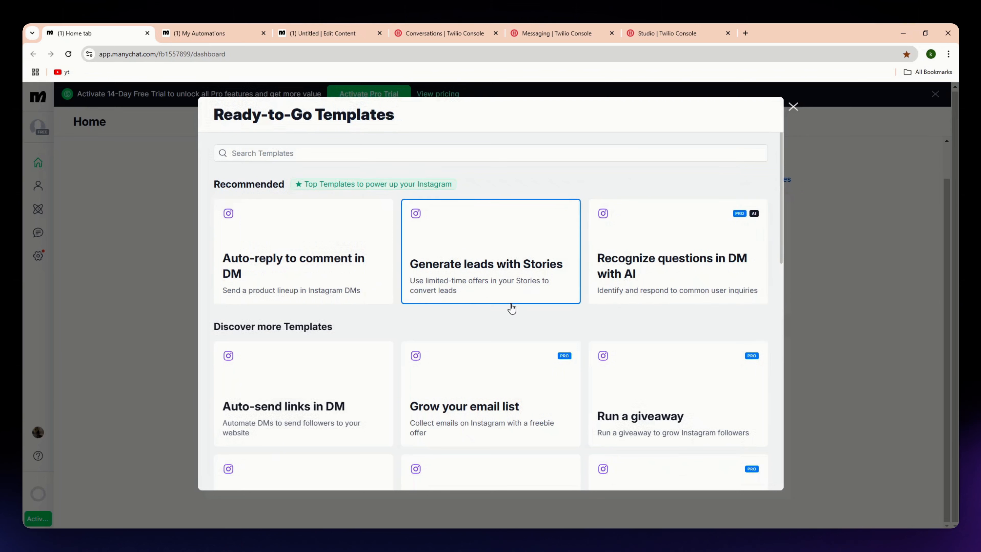
Browse the Instagram entries in the ready-made template library and look over the list of existing automations
scroll(464, 348, "down", 5)
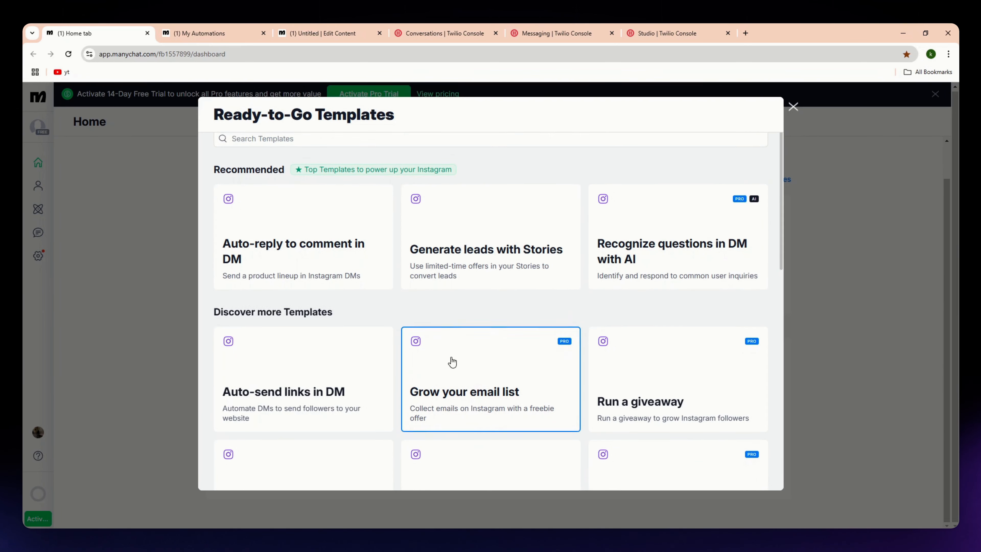
scroll(449, 357, "down", 1)
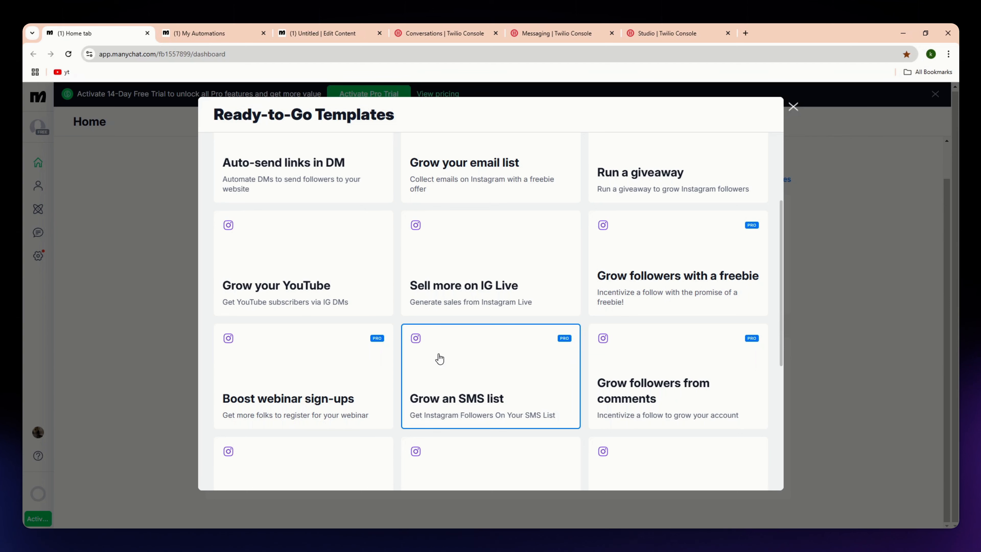
left_click(227, 24)
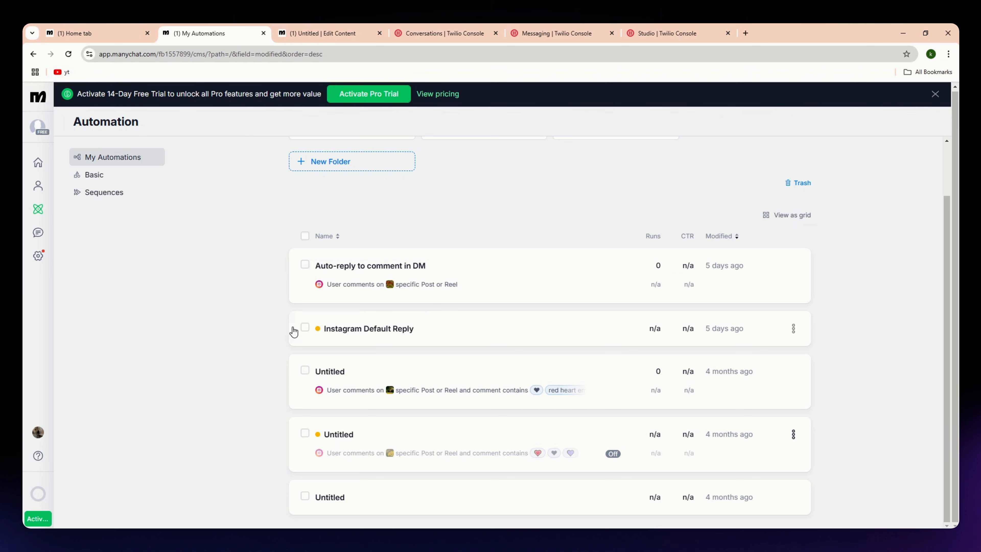
scroll(545, 373, "up", 2)
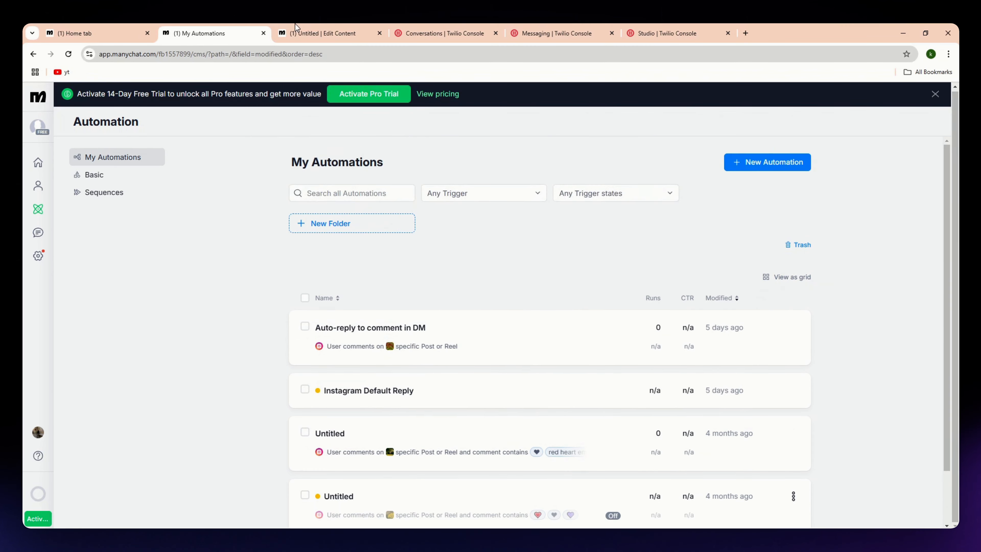
Create a new automation from scratch from the My Automations page, without using a template
left_click(312, 33)
left_click(189, 31)
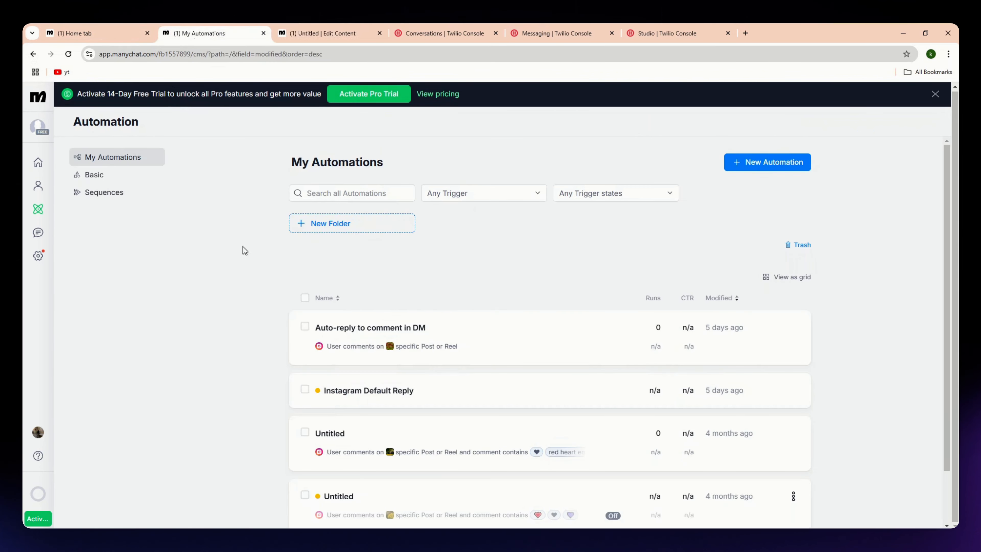
left_click(748, 159)
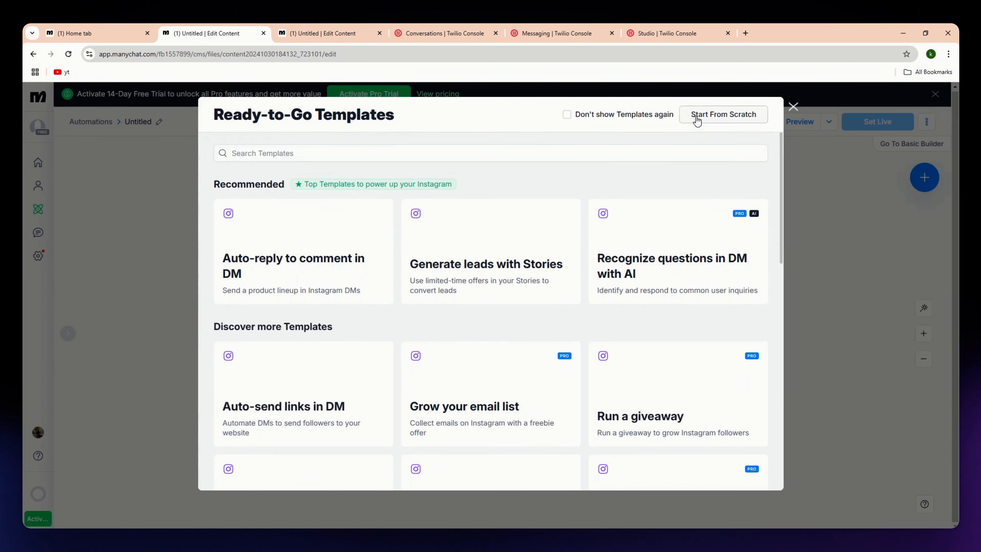
left_click(696, 120)
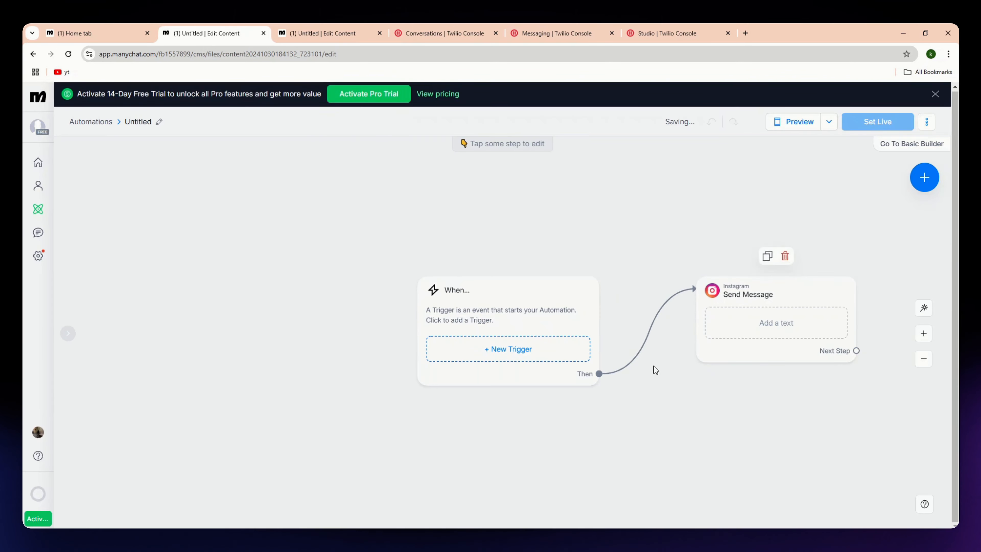
Review the content, AI, logic and extra step types that can be added to the new automation
left_click(924, 177)
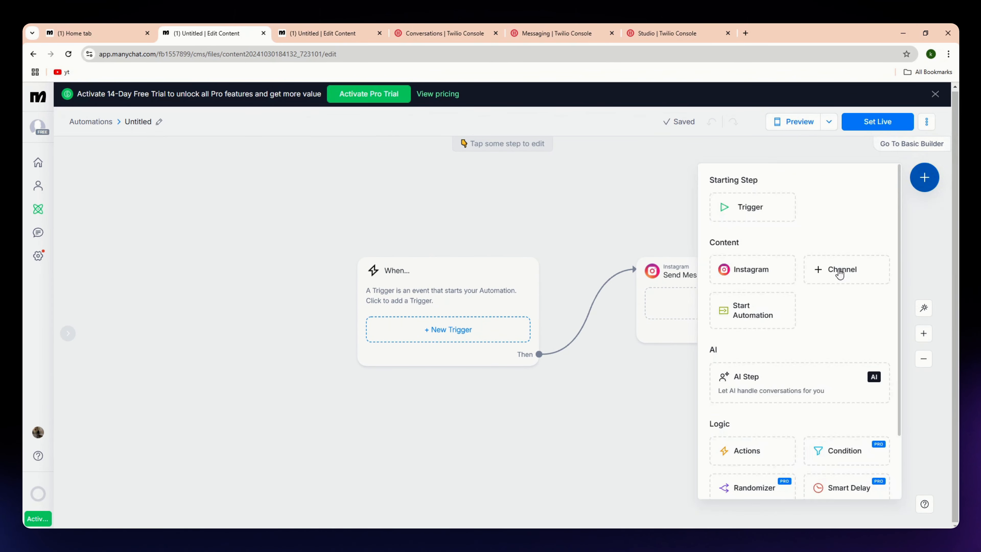
scroll(843, 367, "down", 2)
scroll(811, 435, "up", 2)
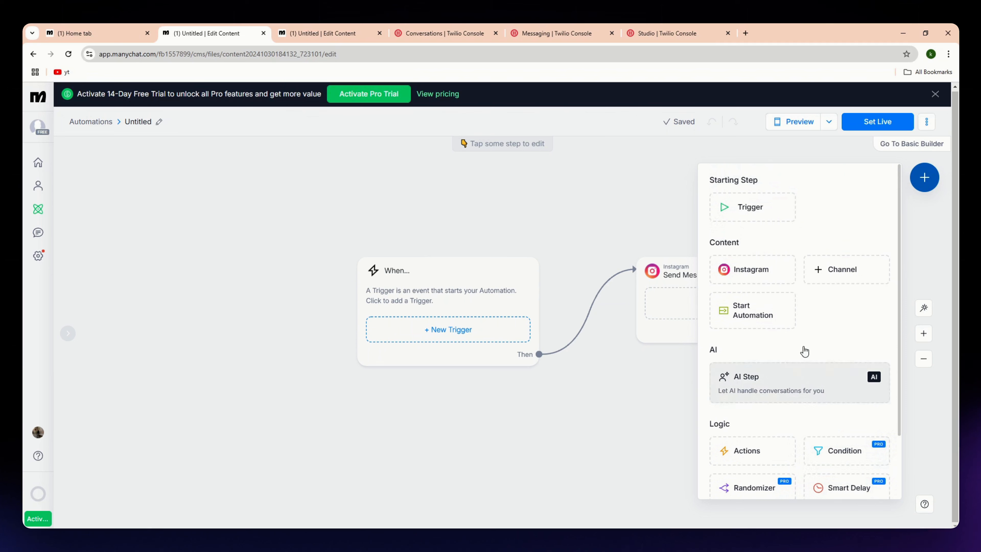
scroll(750, 450, "down", 2)
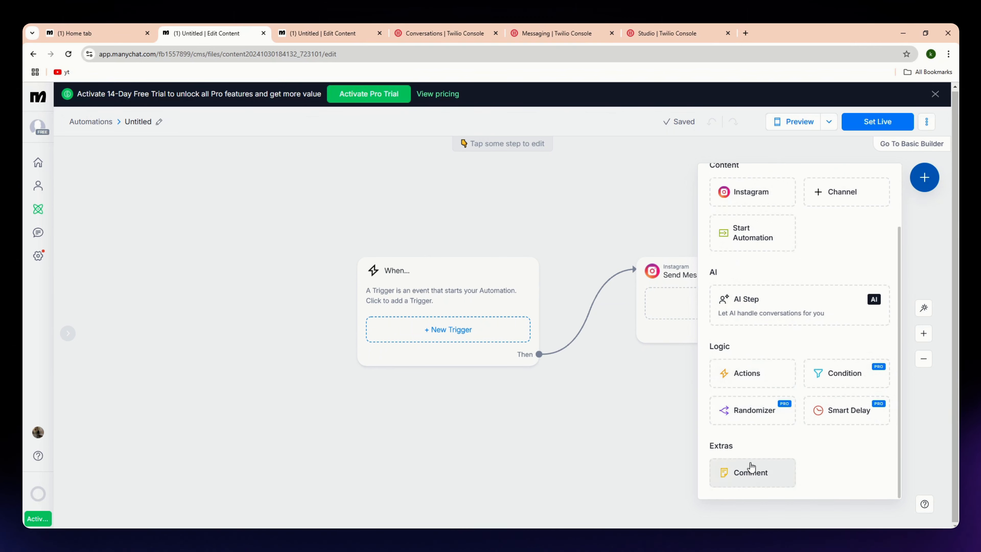
left_click(603, 434)
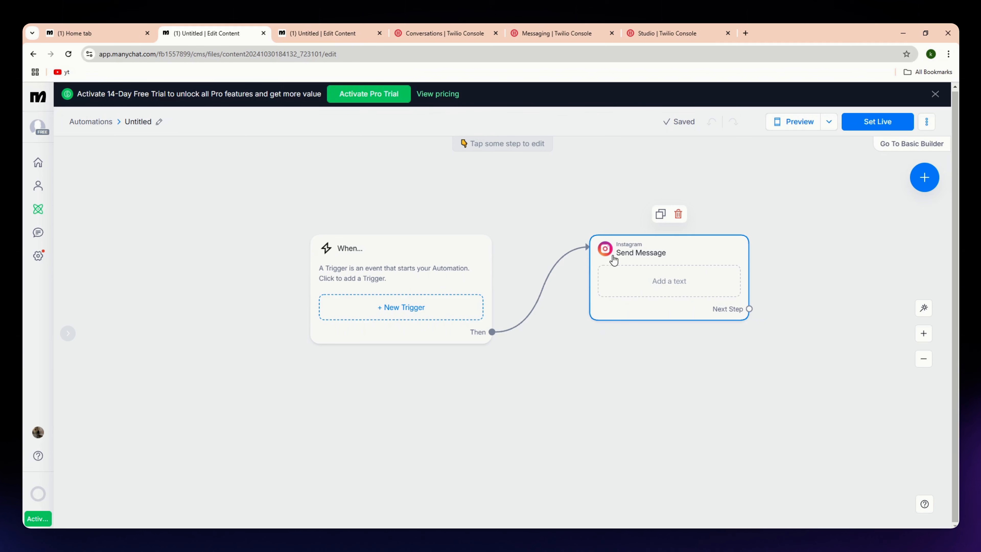
Browse the remaining ready-made templates and compare the blank automation flow with the existing comment-reply voucher flow
left_click(316, 25)
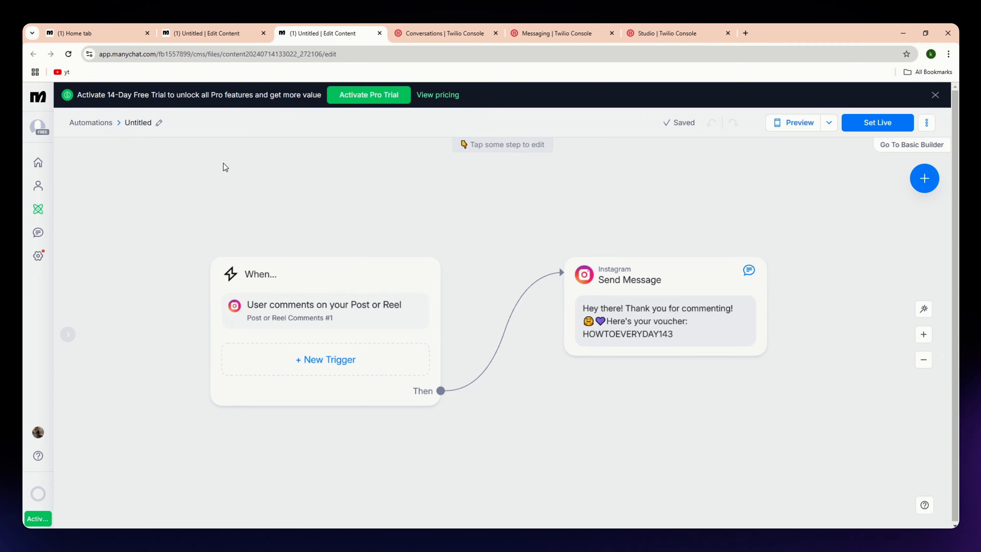
left_click(182, 28)
left_click(142, 28)
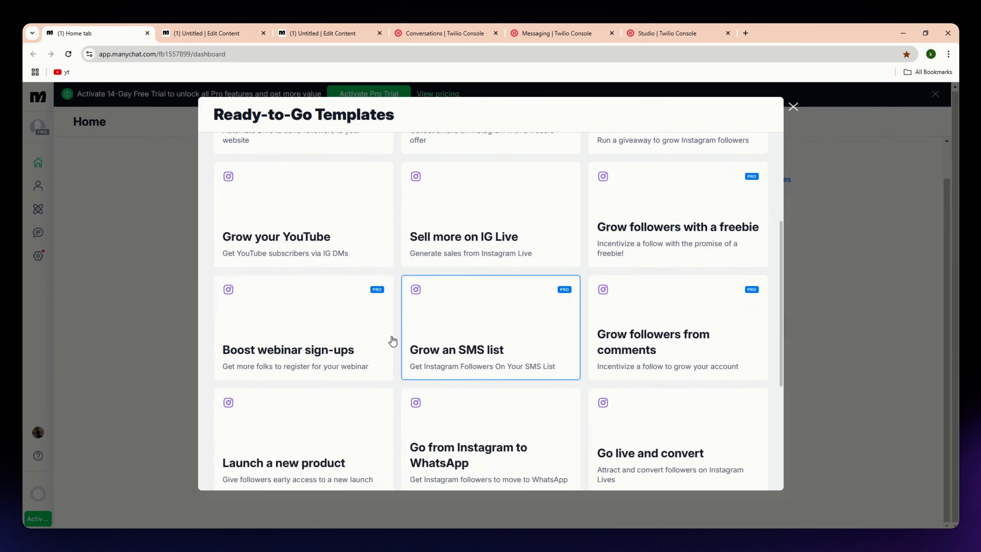
scroll(373, 340, "down", 5)
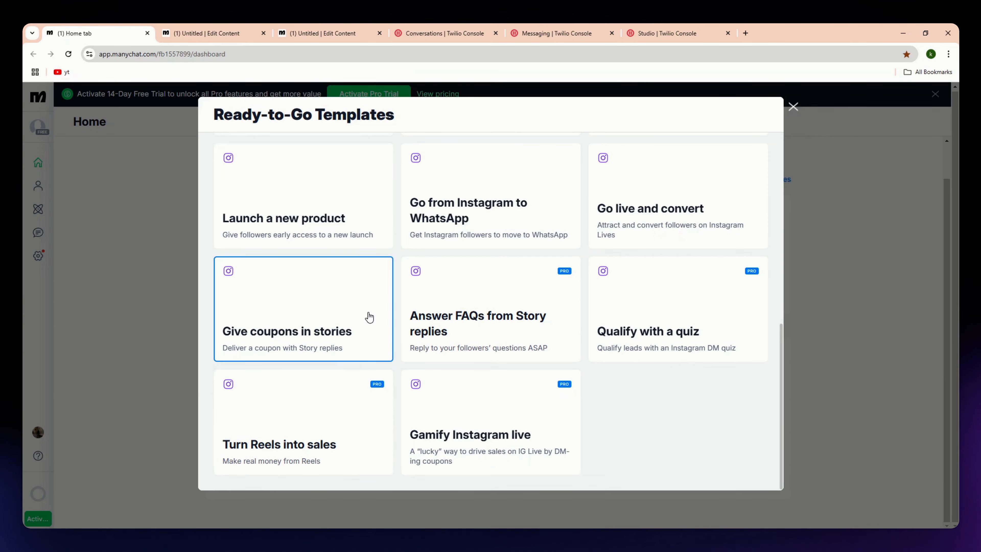
scroll(367, 321, "up", 3)
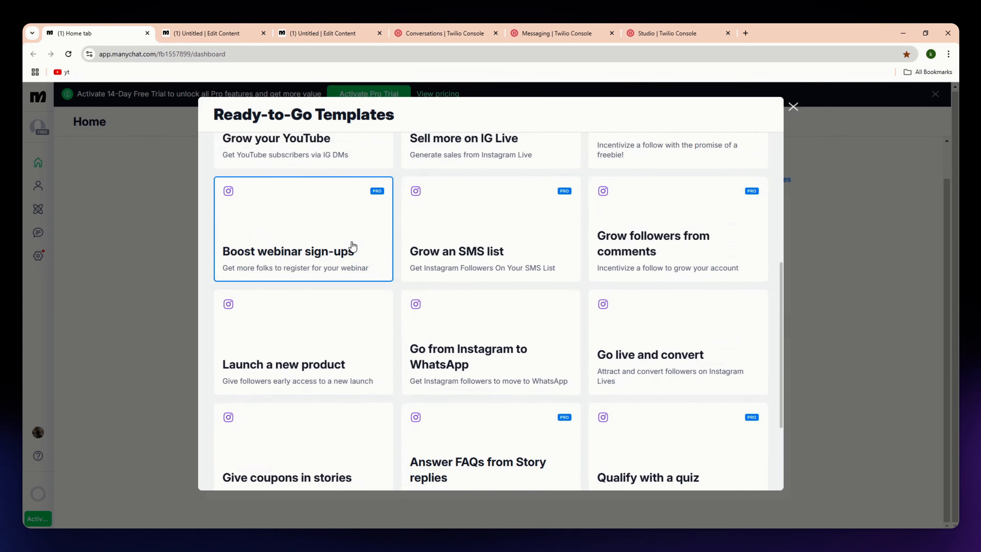
left_click(241, 24)
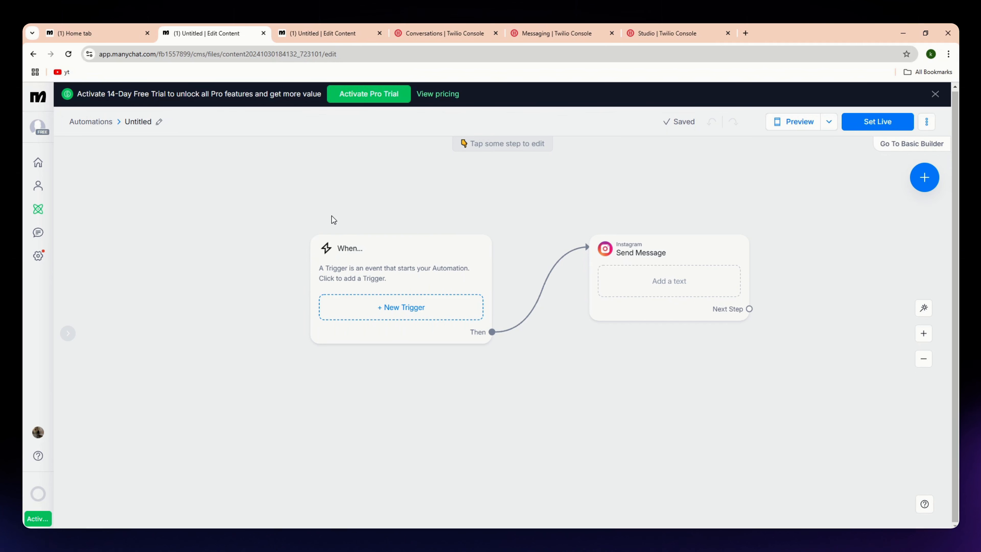
left_click(347, 25)
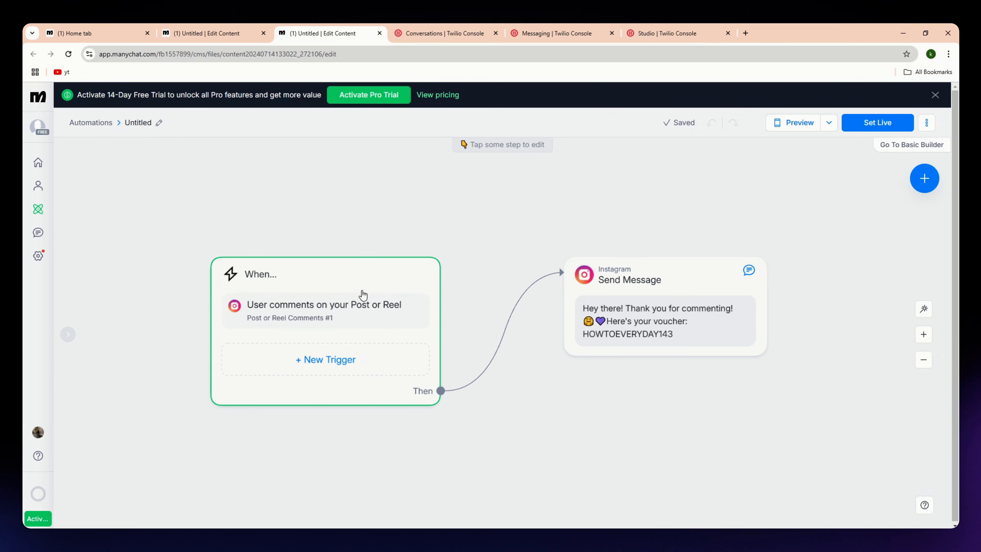
Switch to the Twilio Console and read the Conversations Overview page, including its resources and related products
left_click(443, 31)
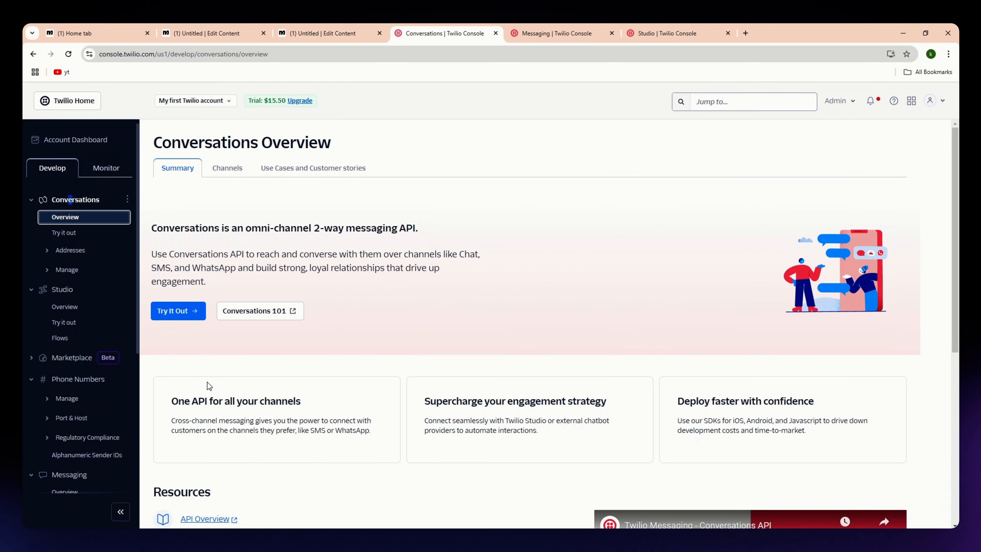
scroll(220, 388, "down", 1)
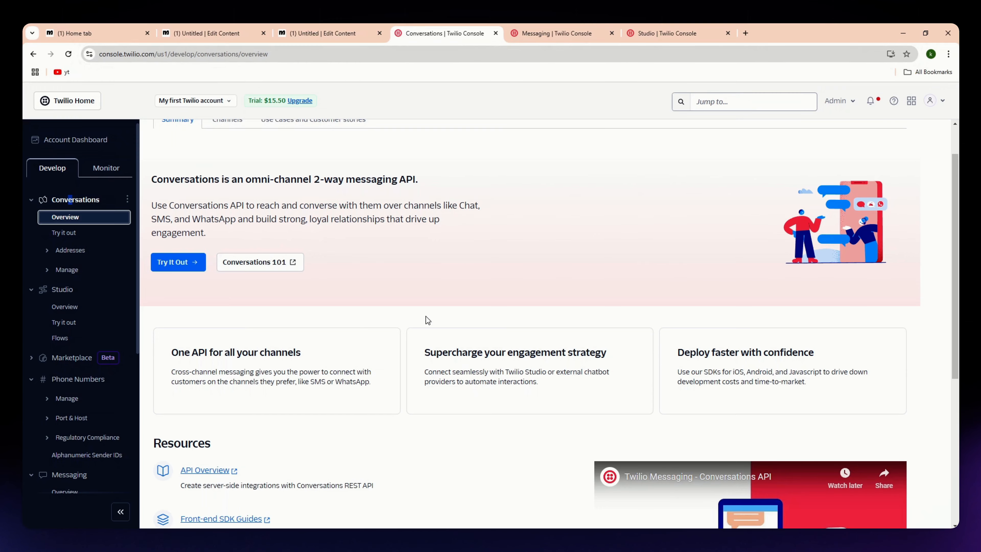
scroll(425, 316, "down", 1)
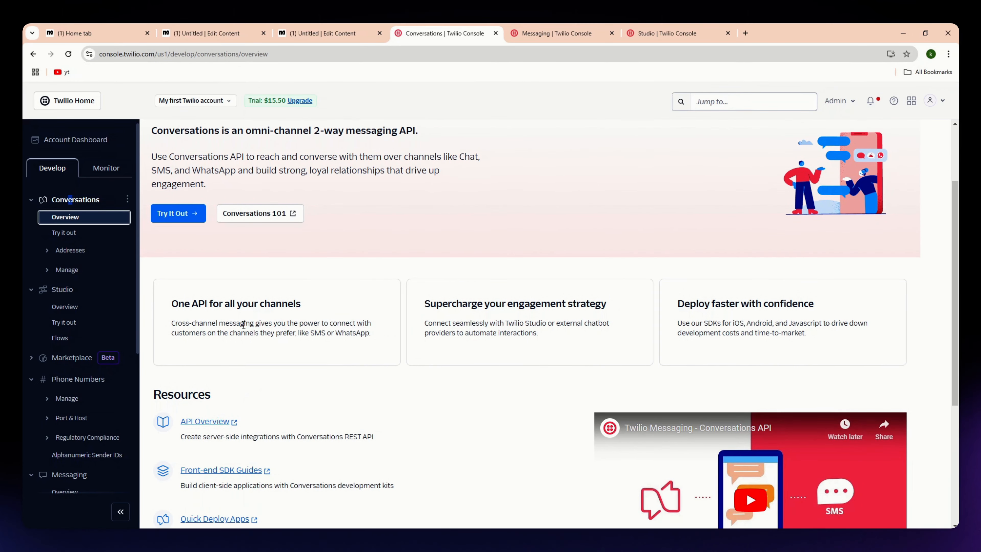
scroll(225, 358, "down", 2)
scroll(289, 418, "down", 2)
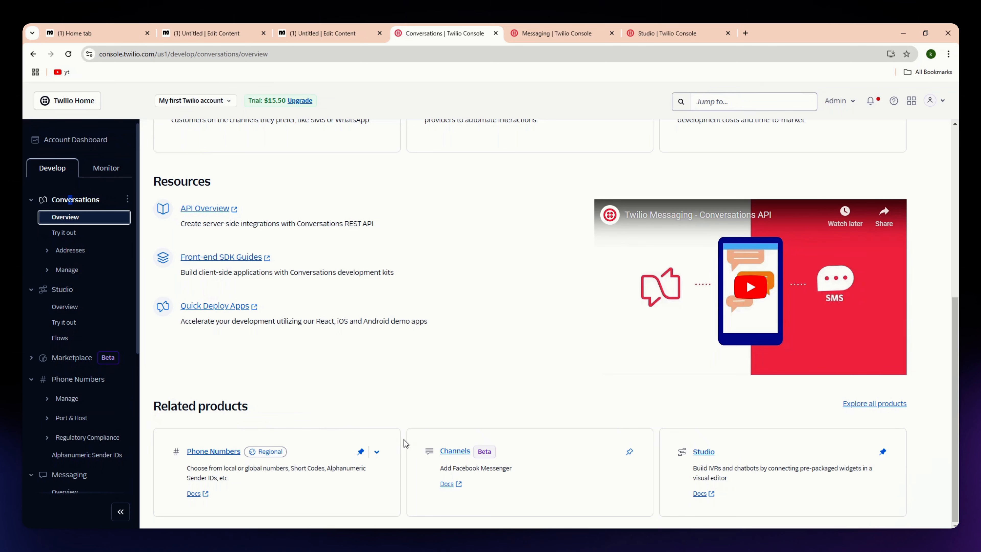
scroll(404, 441, "up", 4)
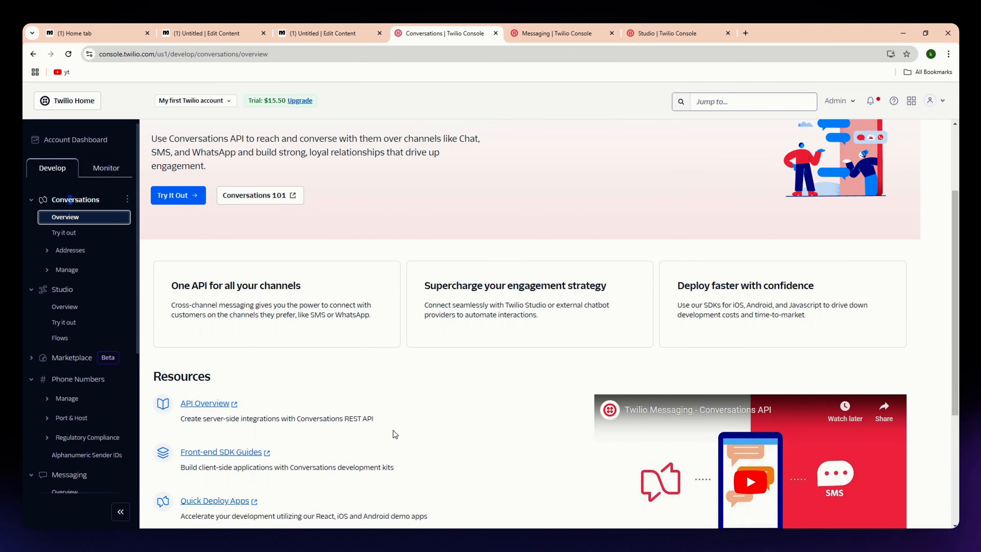
scroll(404, 394, "down", 3)
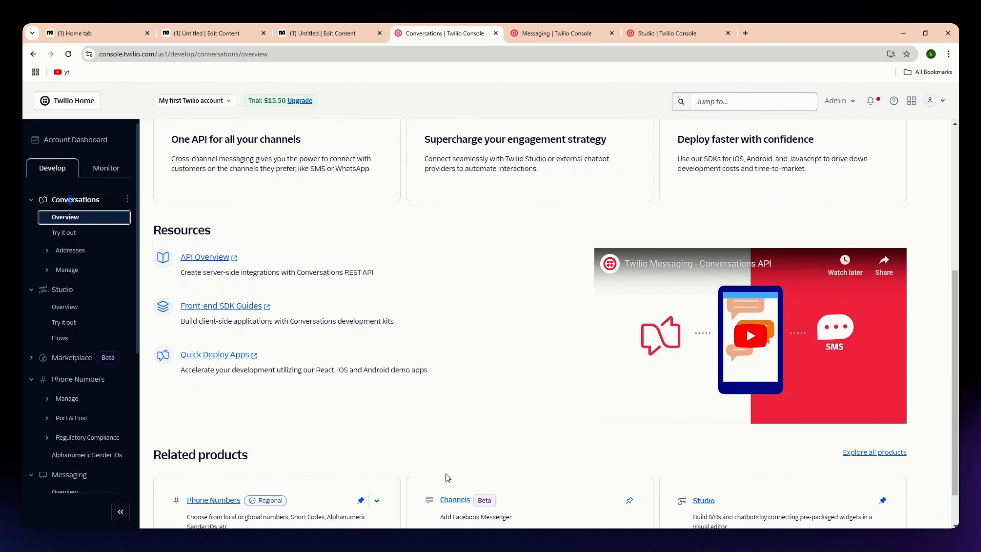
View the Twilio Messaging overview and examine the widgets of the My first Flow canvas in Studio
left_click(548, 33)
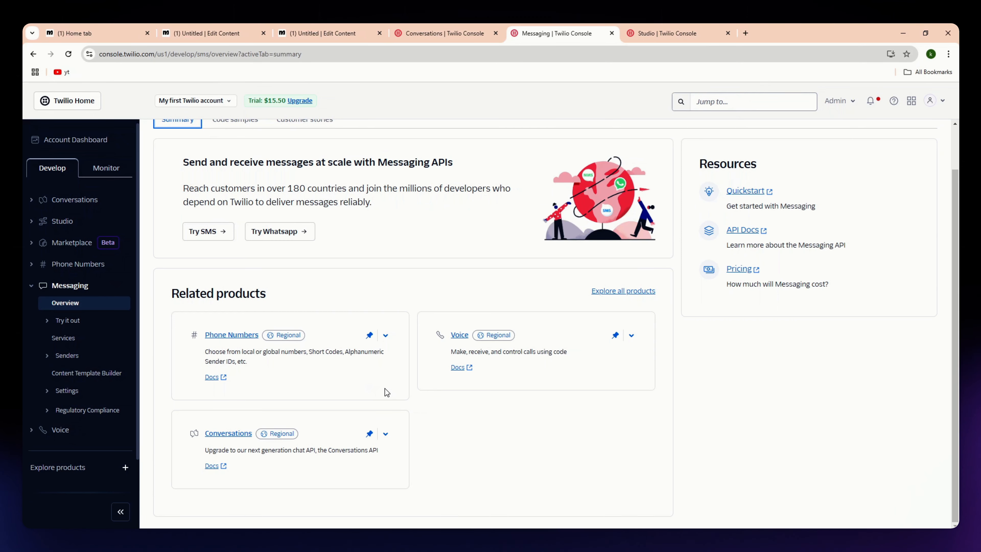
left_click(641, 29)
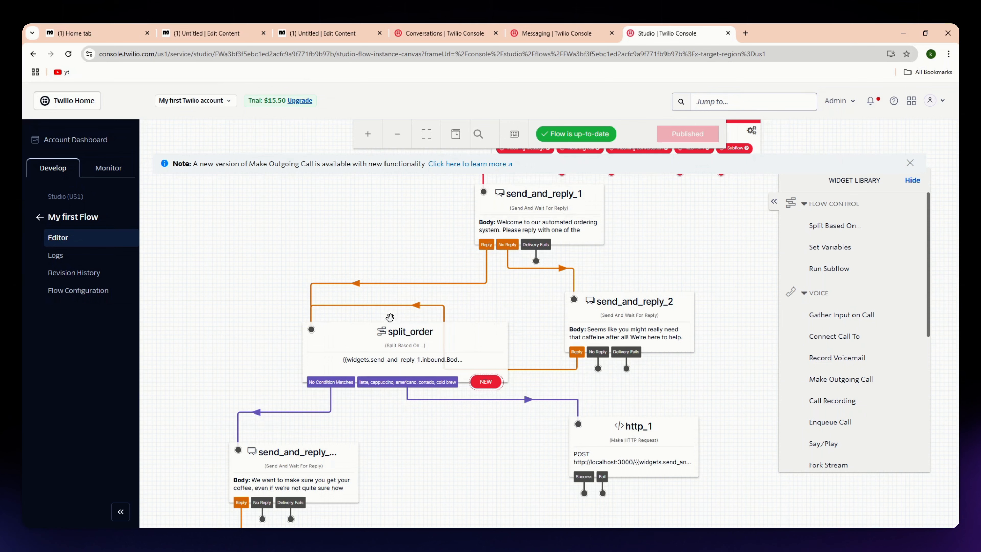
left_click_drag(310, 276, 308, 251)
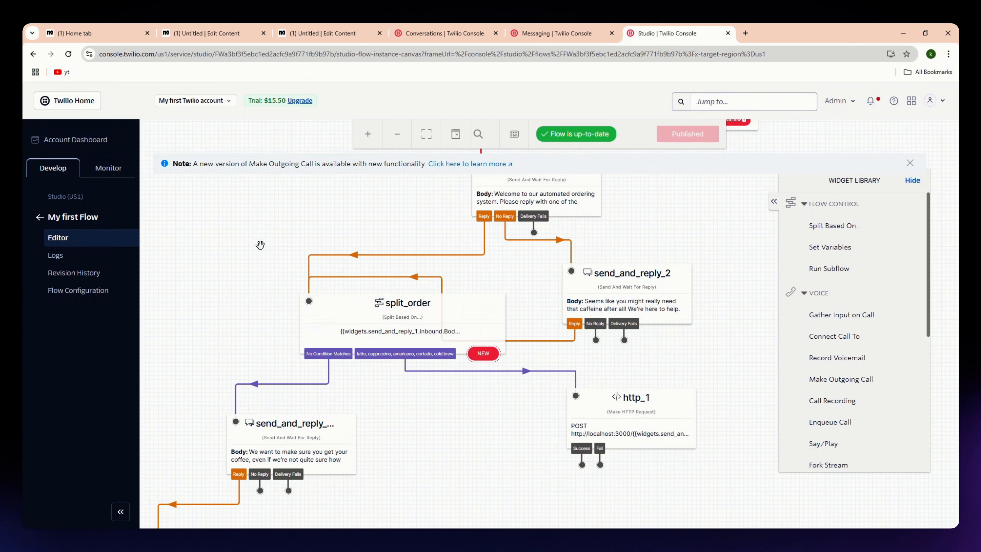
Compare the two Manychat automation flows with the My first Flow canvas in Twilio Studio
left_click(188, 31)
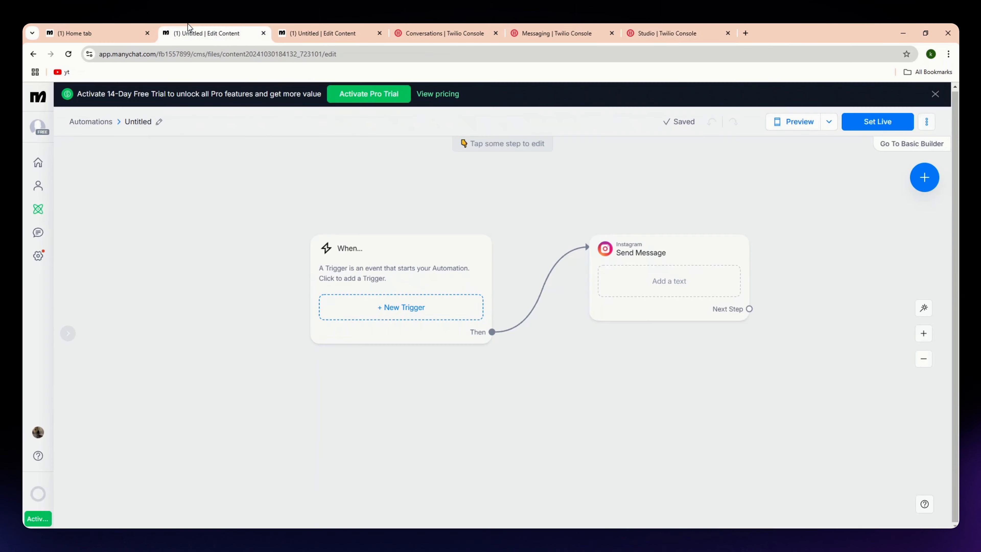
left_click(292, 28)
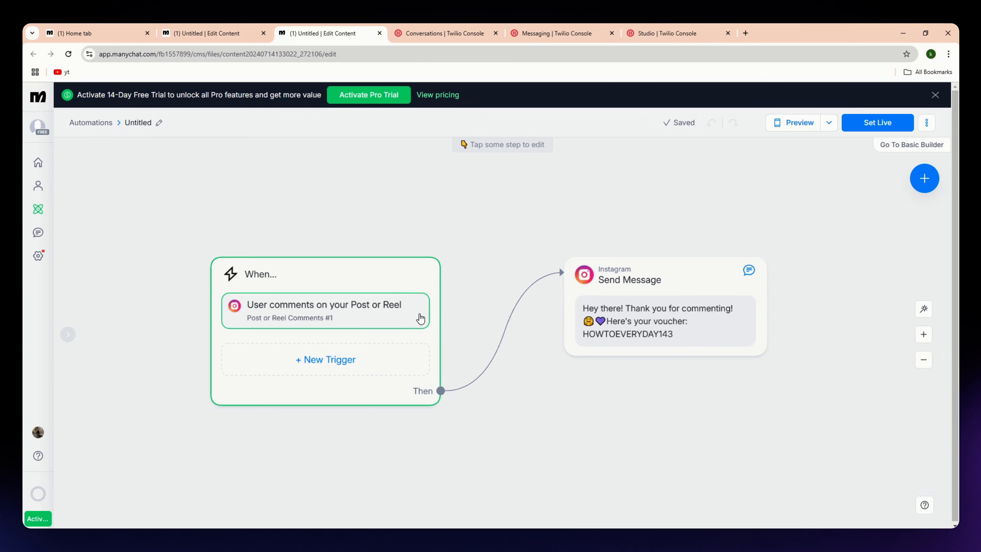
left_click(676, 28)
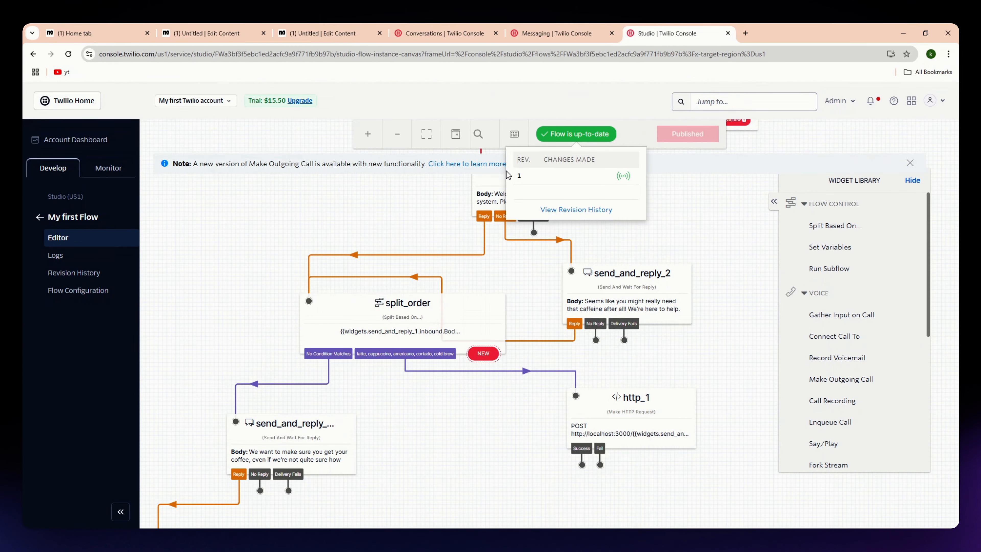